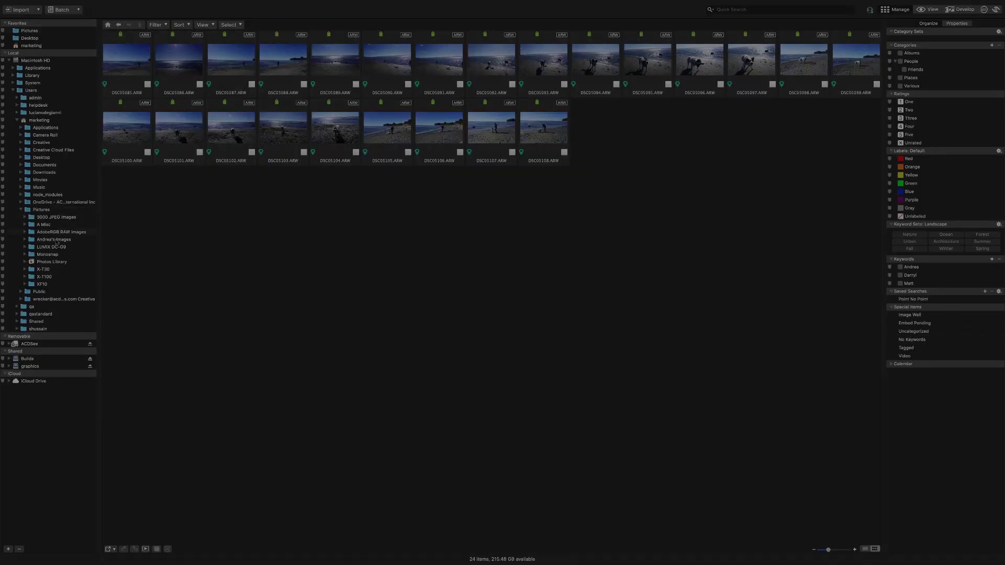
# Search the A Misc folder for photos tagged with one person's keyword and start saving that query as a saved search.
pyautogui.click(39, 225)
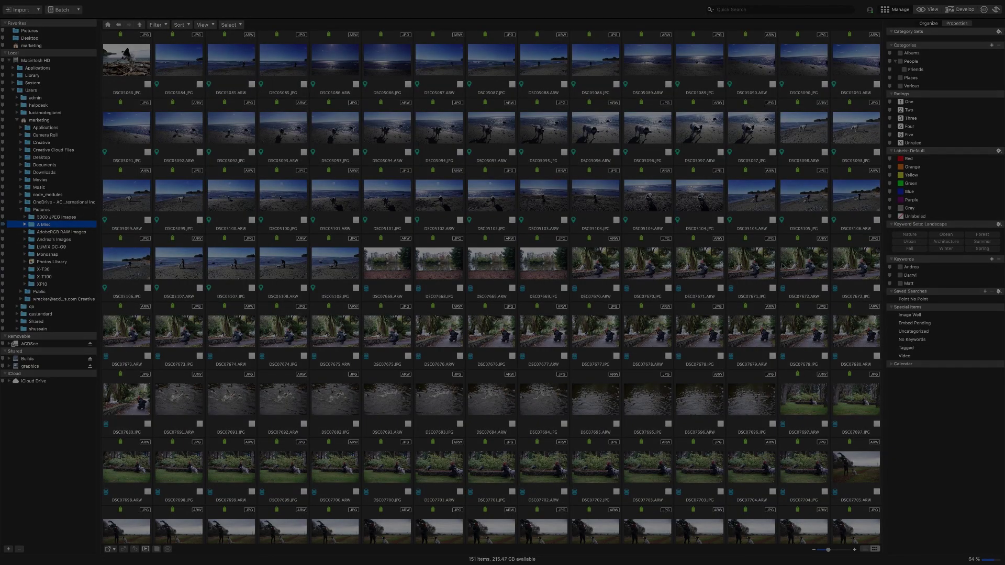
pyautogui.moveTo(911, 275); pyautogui.dragTo(751, 11)
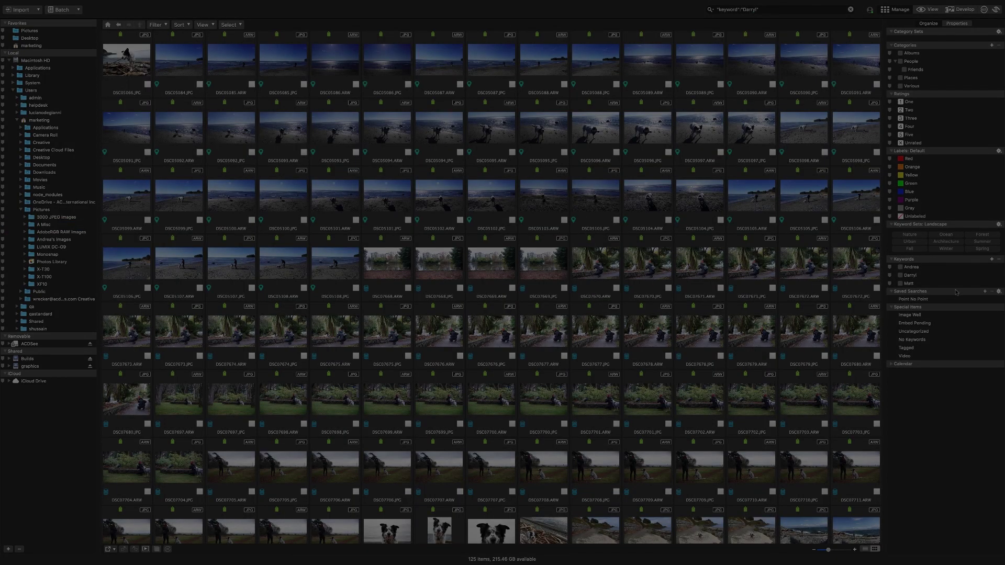
pyautogui.click(711, 10)
pyautogui.moveTo(769, 51)
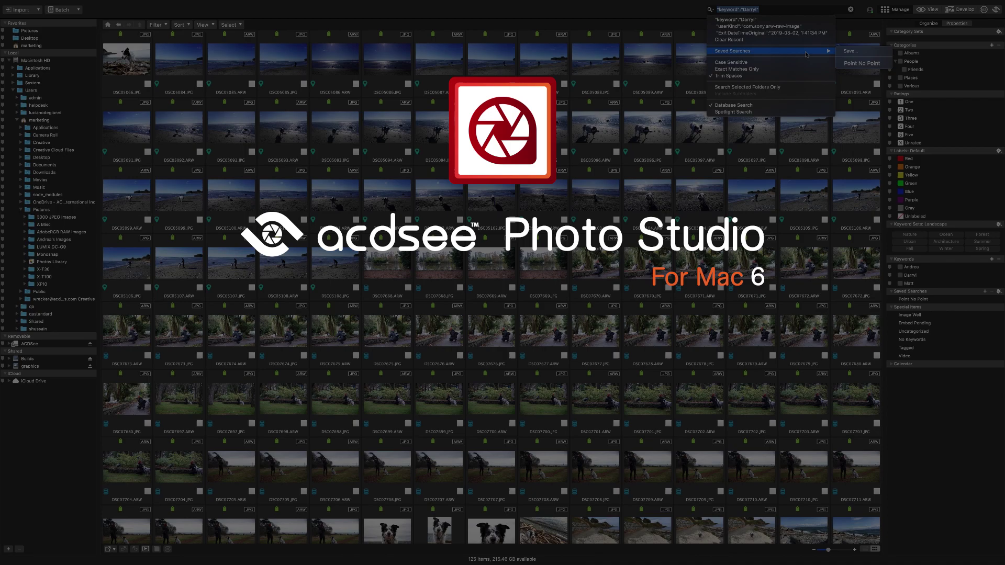
pyautogui.click(864, 51)
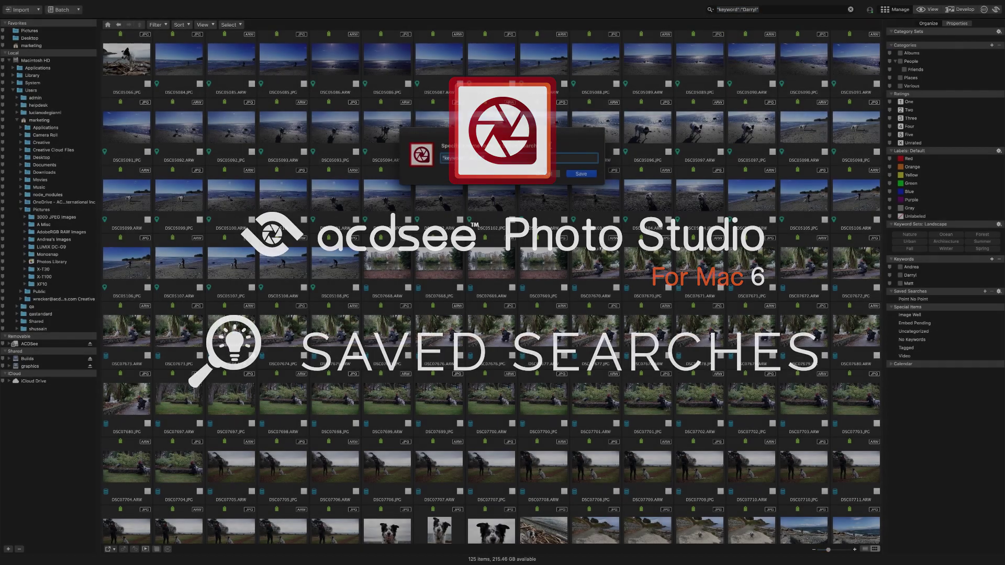
# Add a second person's keyword clause to the start of the saved search's criteria, joined with AND.
pyautogui.write('Andrea" OR')
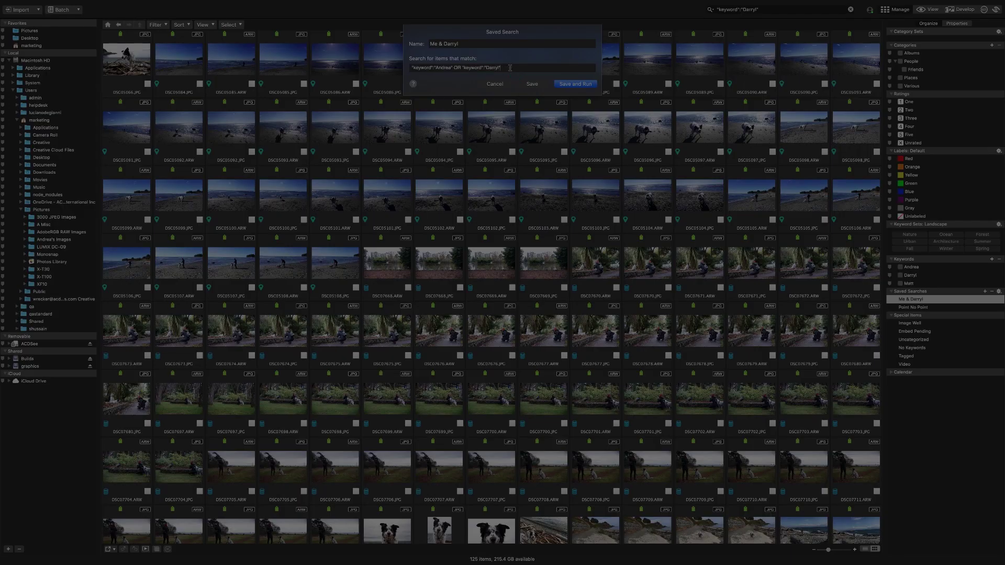
pyautogui.press('BackSpace')
pyautogui.press('BackSpace')
pyautogui.write('AND')
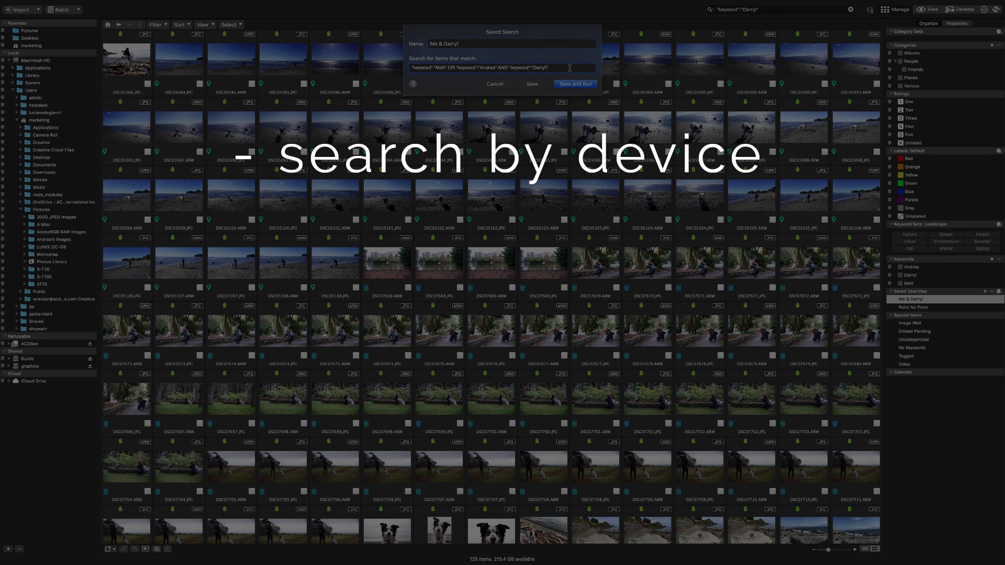
# Move the leading keyword clause to the end of the criteria with NOT instead of OR, and save and run the search.
pyautogui.doubleClick(451, 68)
pyautogui.press('BackSpace')
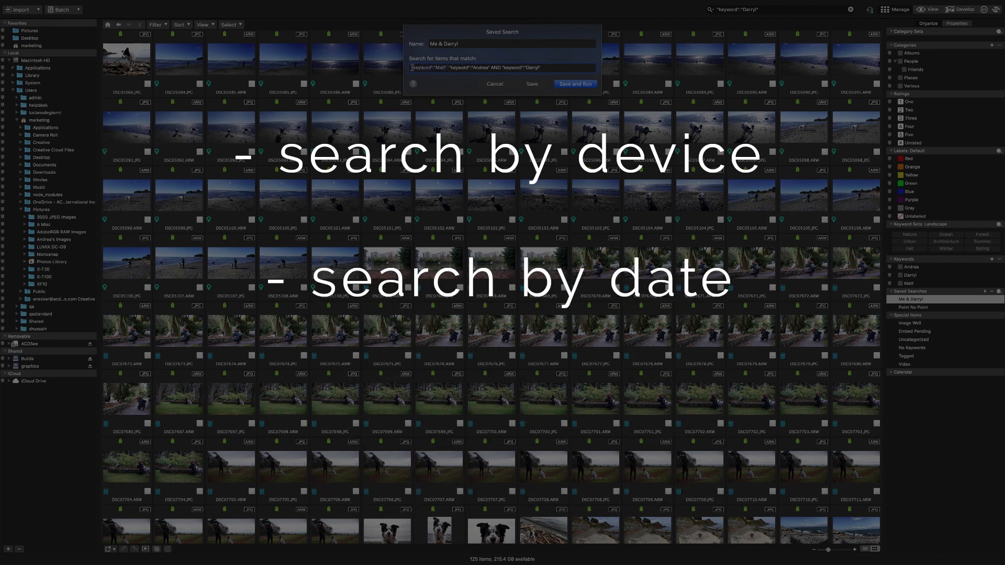
pyautogui.moveTo(413, 68); pyautogui.dragTo(449, 68)
pyautogui.press('super+c')
pyautogui.press('BackSpace')
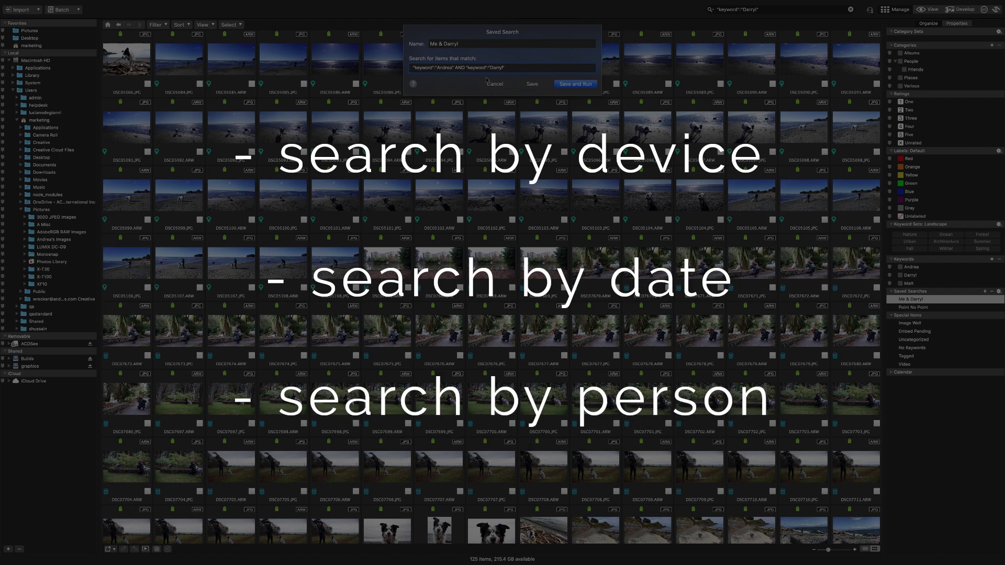
pyautogui.press('Delete')
pyautogui.click(506, 68)
pyautogui.write('NOT')
pyautogui.press('super+v')
pyautogui.click(565, 84)
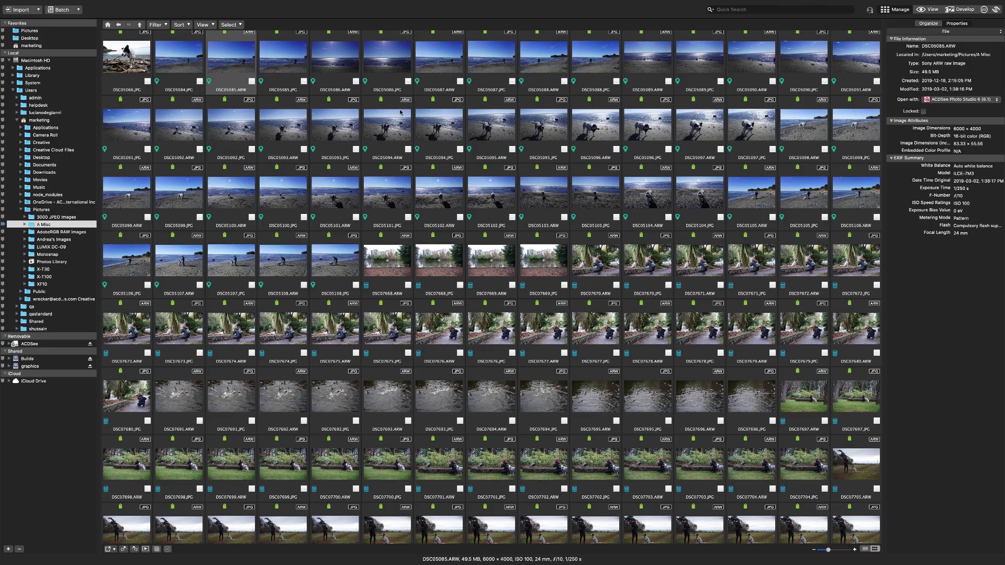
# Create a new saved search named Point No Point.
pyautogui.scroll(1, 519, 154)
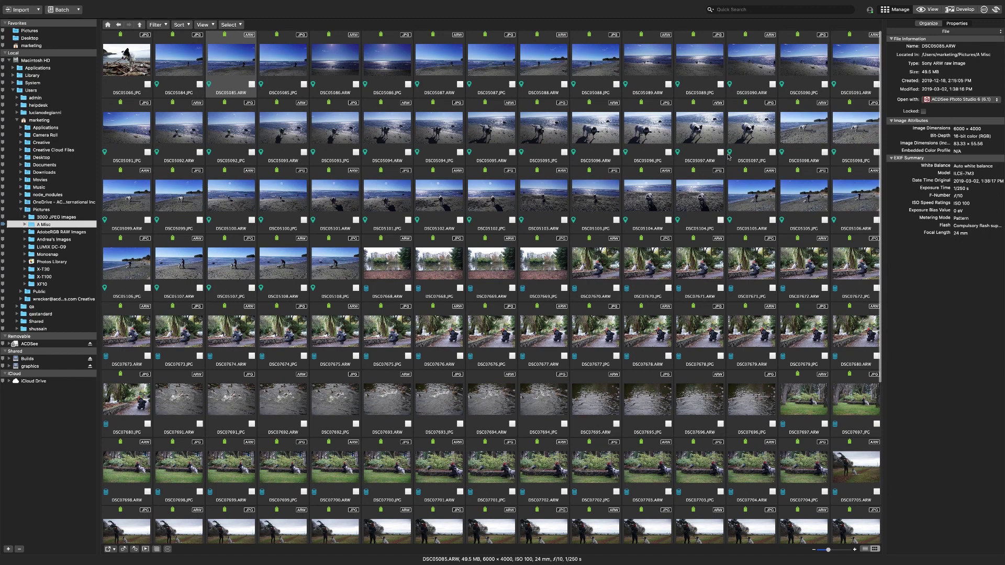
pyautogui.click(929, 24)
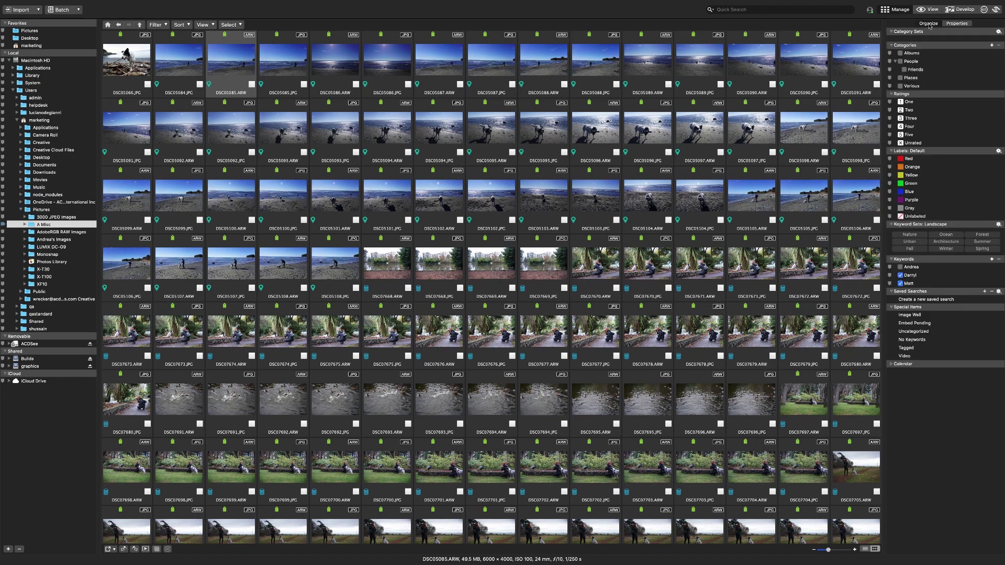
pyautogui.click(947, 301)
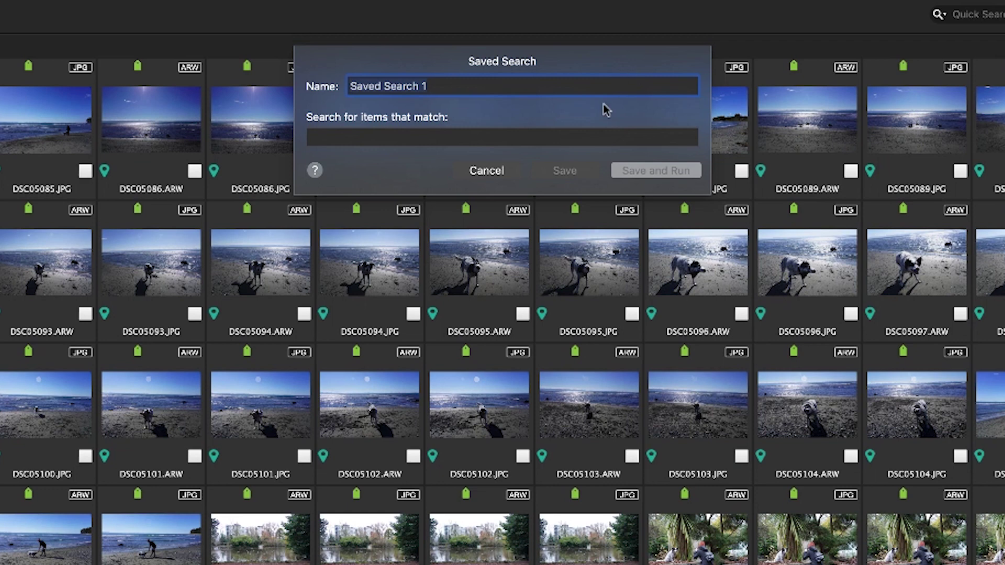
pyautogui.write('Point No')
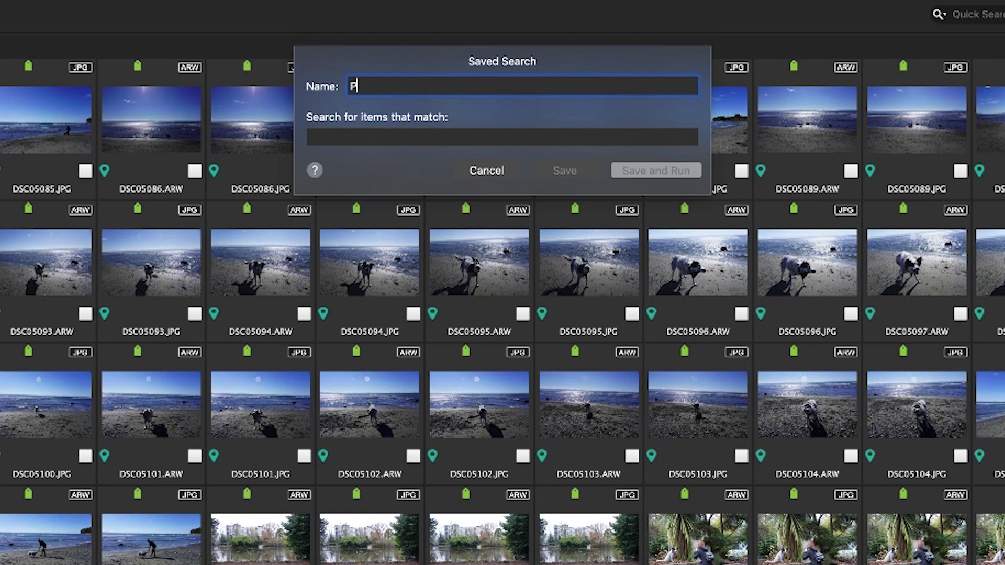
pyautogui.write(' Point')
# Add the selected photo's file type, Sony ARW raw image, as the search criterion, and save and run the search.
pyautogui.click(622, 140)
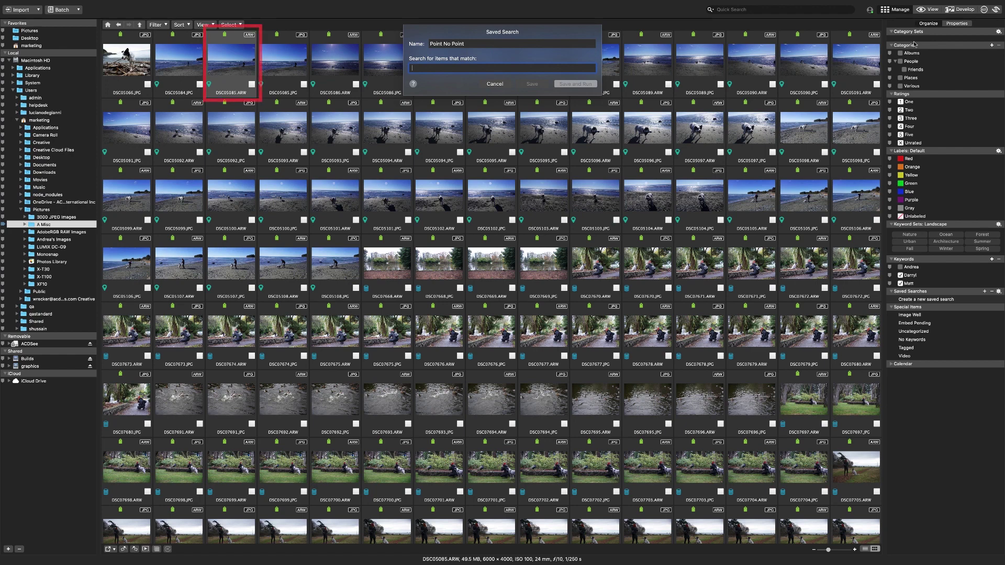
pyautogui.click(948, 25)
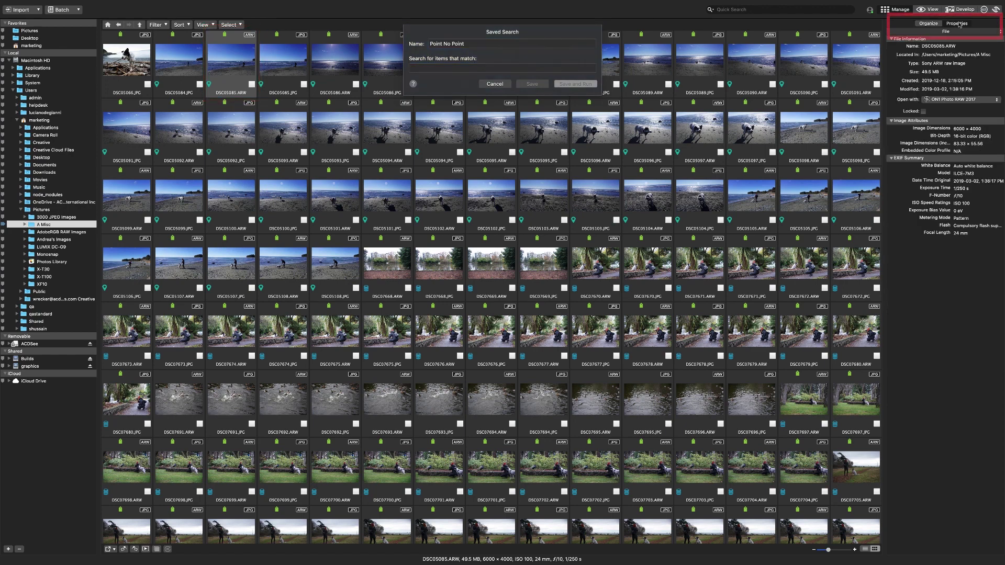
pyautogui.moveTo(948, 63); pyautogui.dragTo(492, 70)
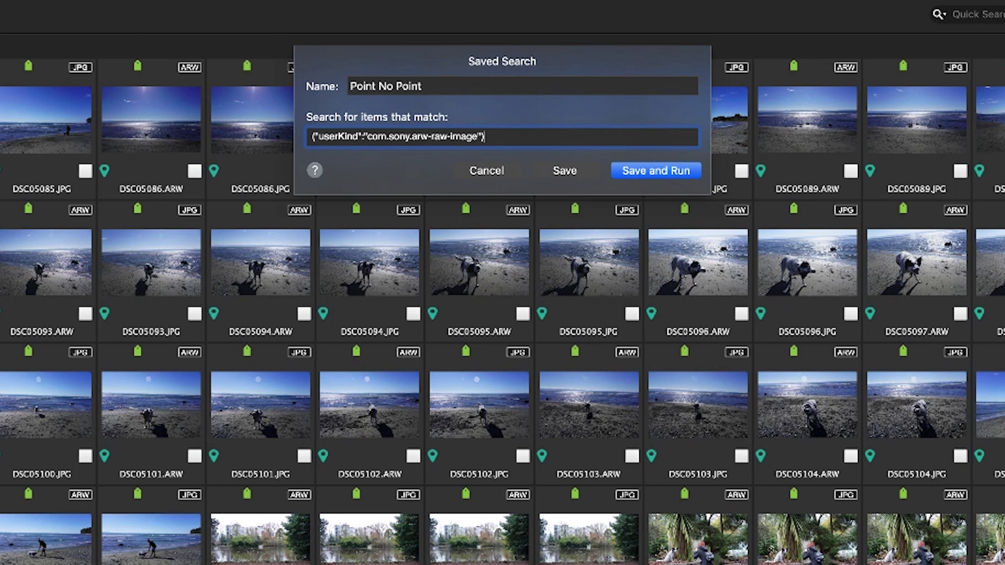
pyautogui.click(648, 176)
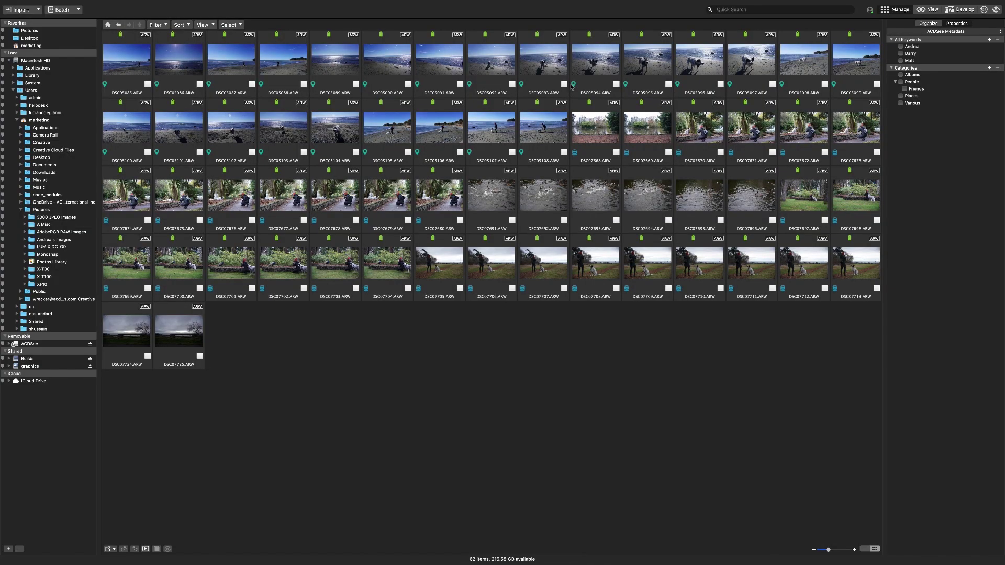
# Open the Point No Point saved search for editing.
pyautogui.click(928, 24)
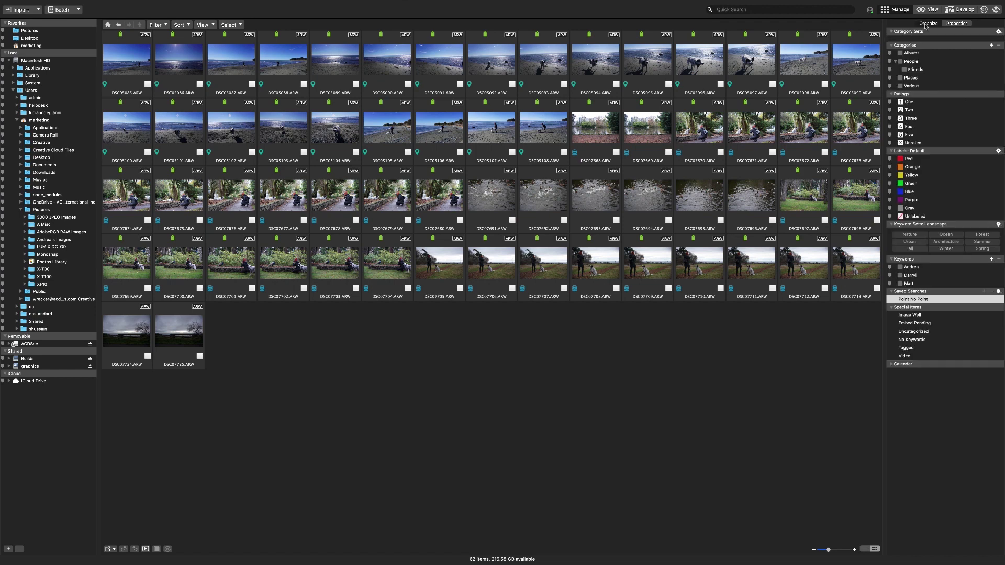
pyautogui.rightClick(949, 300)
pyautogui.click(961, 303)
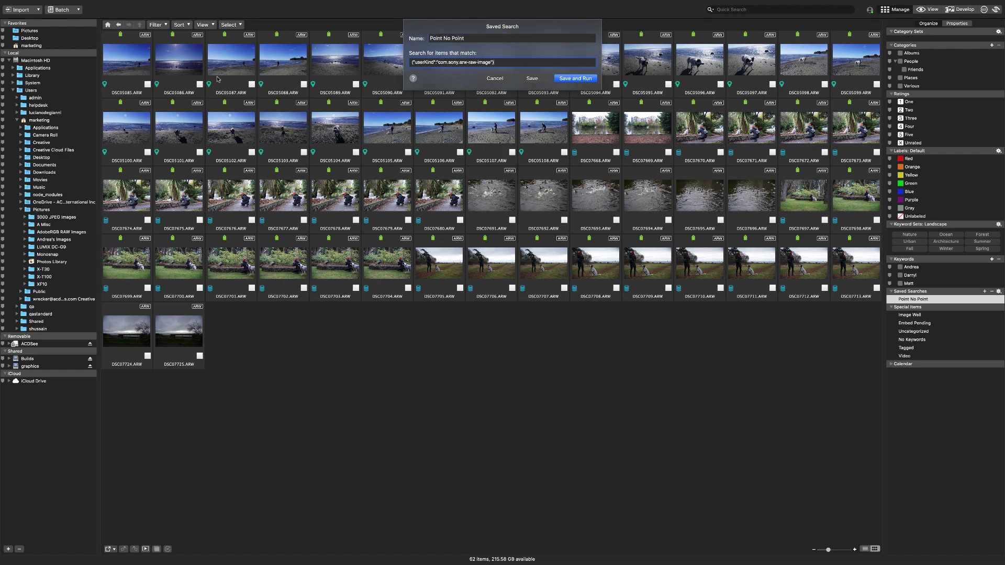
# Set DSC05086.ARW to open with ACDSee Photo Studio 6 and add its modified date to the saved search's criteria.
pyautogui.click(182, 63)
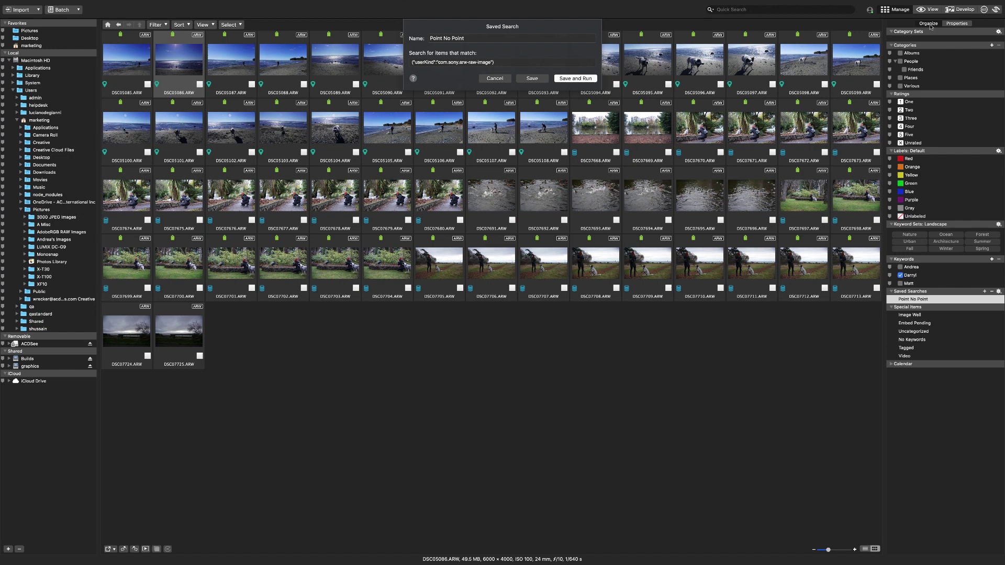
pyautogui.click(957, 23)
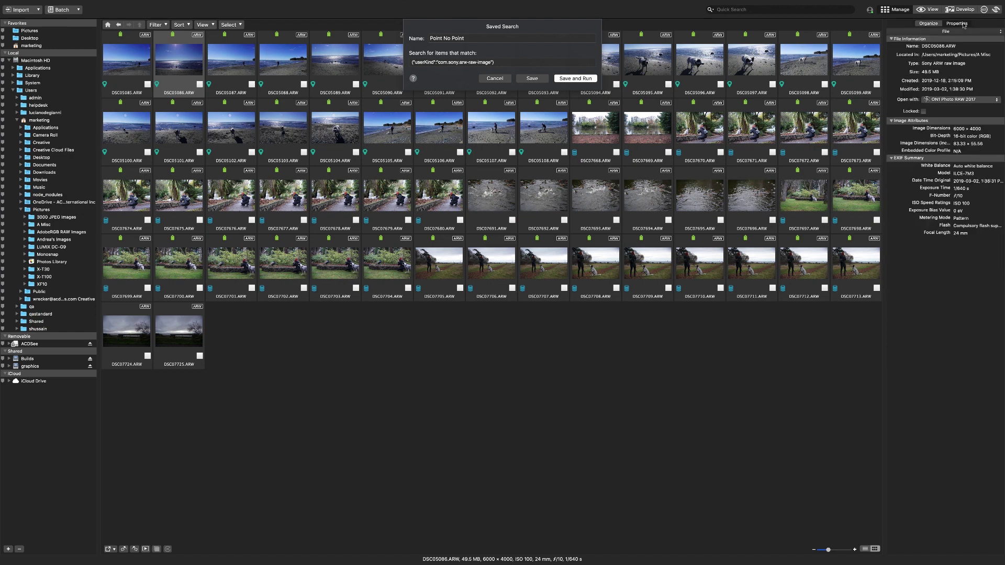
pyautogui.click(1001, 100)
pyautogui.click(985, 113)
pyautogui.moveTo(936, 91); pyautogui.dragTo(553, 66)
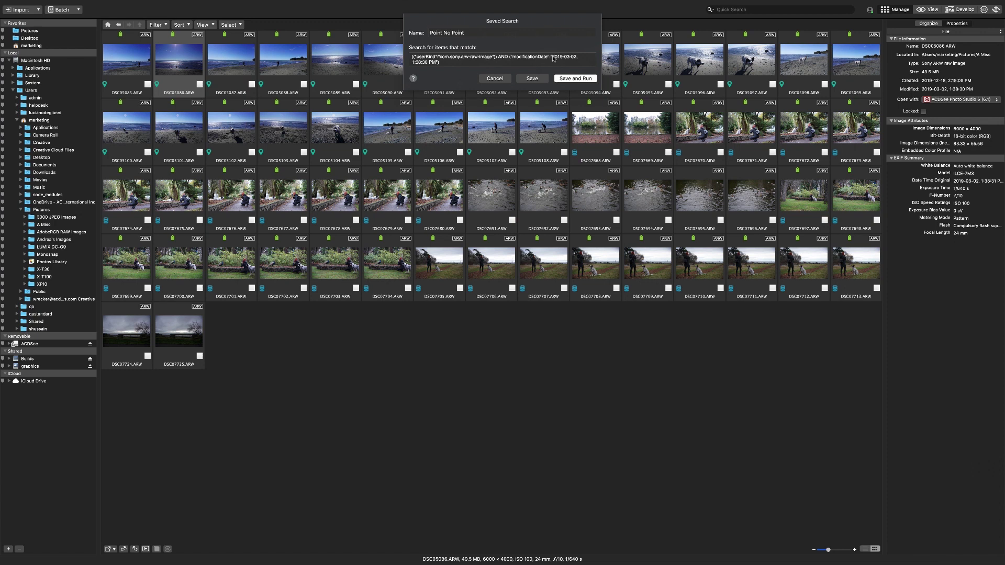
pyautogui.click(552, 56)
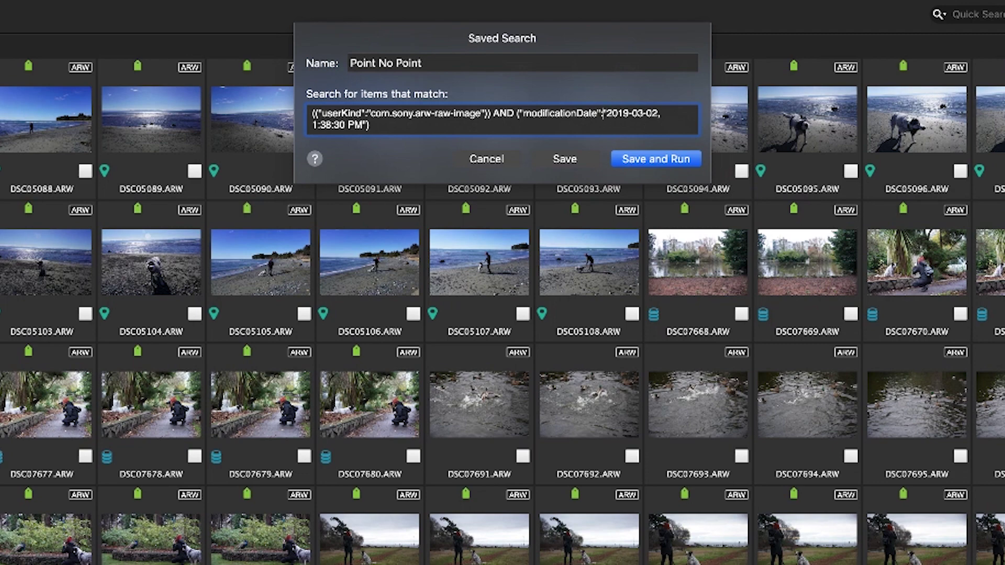
pyautogui.write('=')
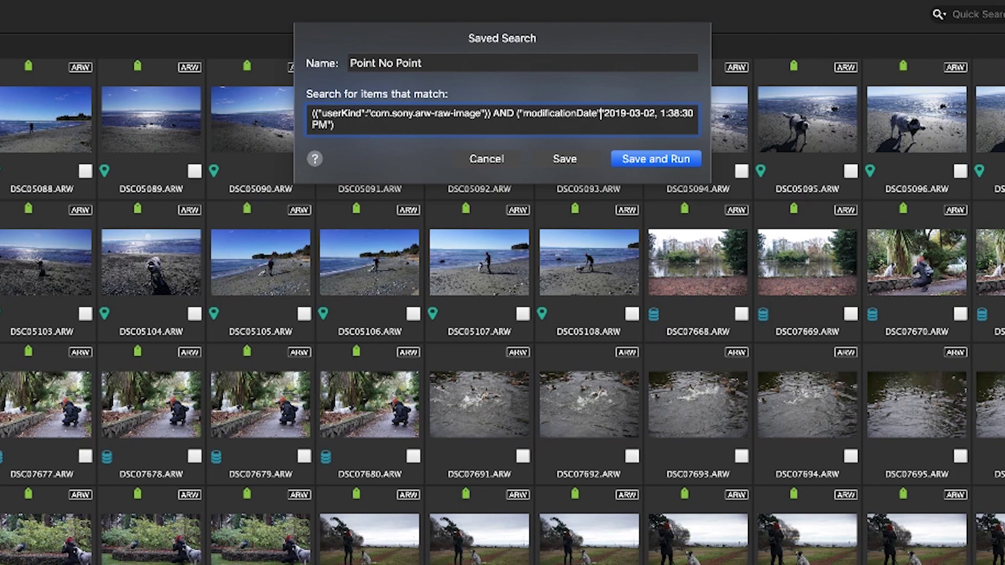
pyautogui.press('Right')
pyautogui.write('<')
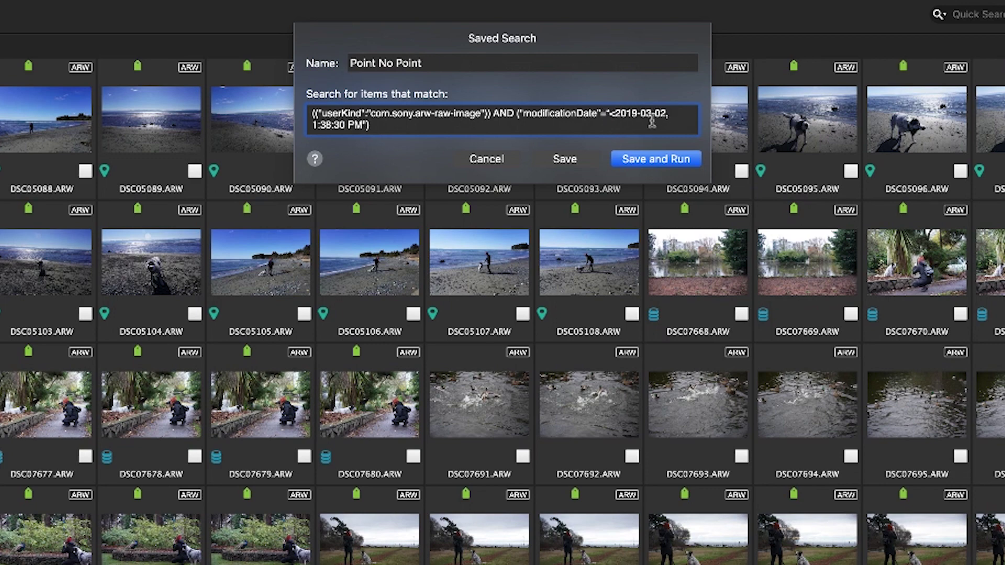
pyautogui.press('BackSpace')
pyautogui.press('Left')
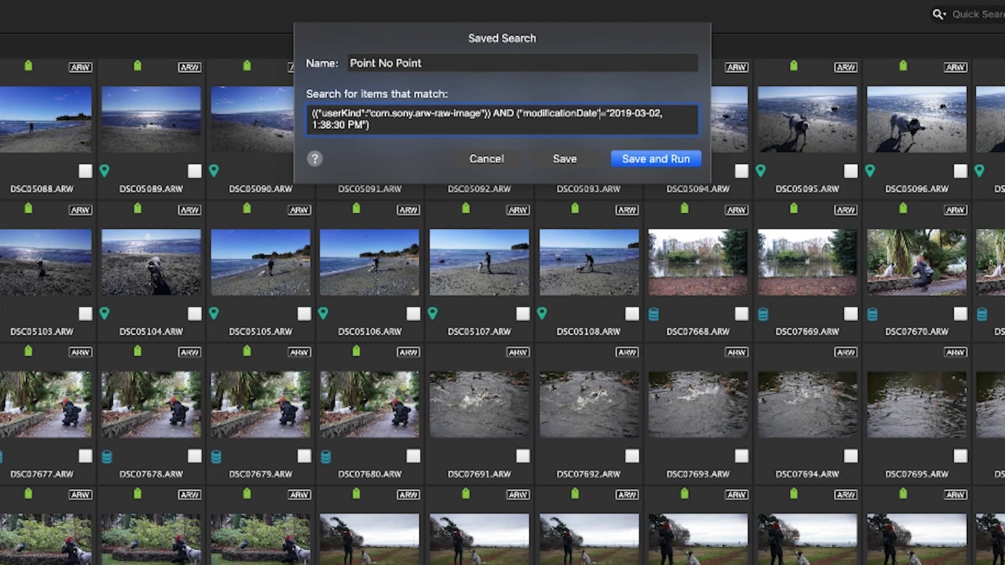
pyautogui.write('<')
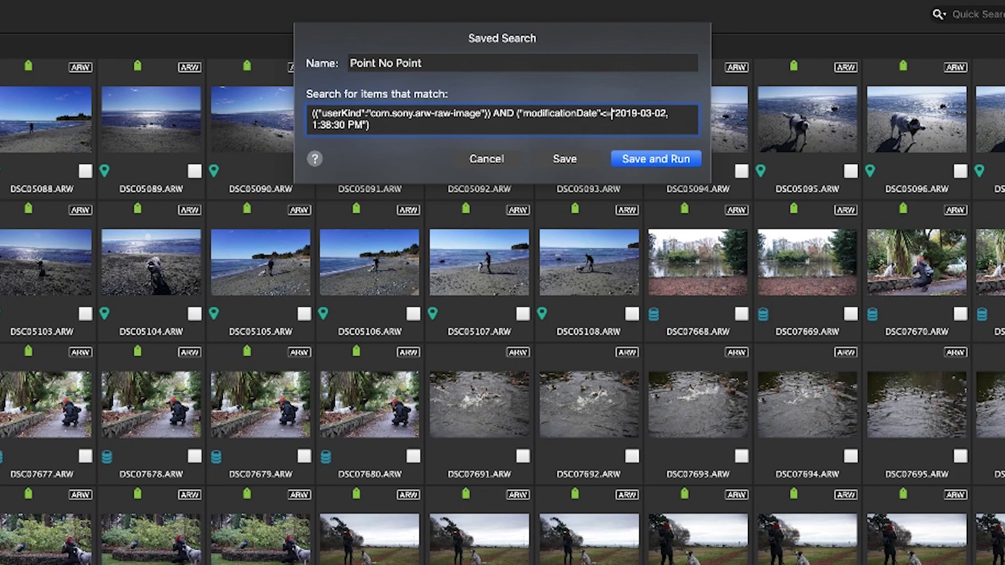
pyautogui.press('Right')
pyautogui.press('BackSpace')
pyautogui.press('BackSpace')
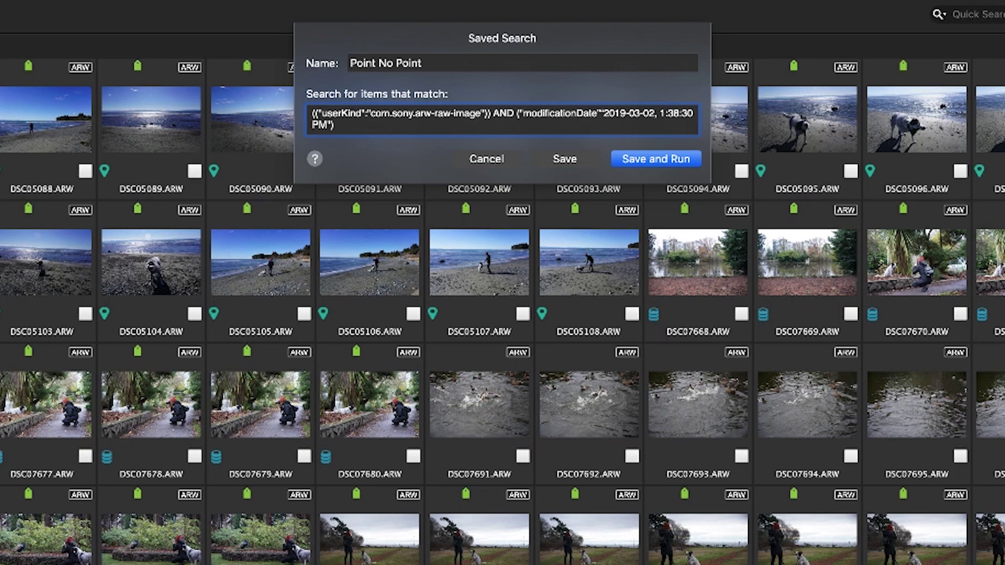
pyautogui.write(':')
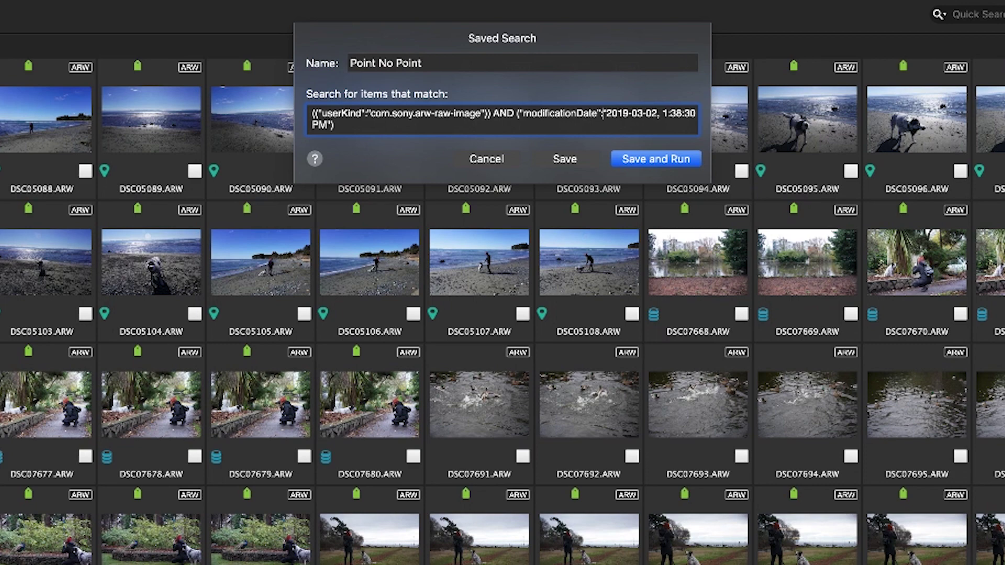
# Replace the colon after "modificationDate" in the criteria with the <= operator.
pyautogui.press('BackSpace')
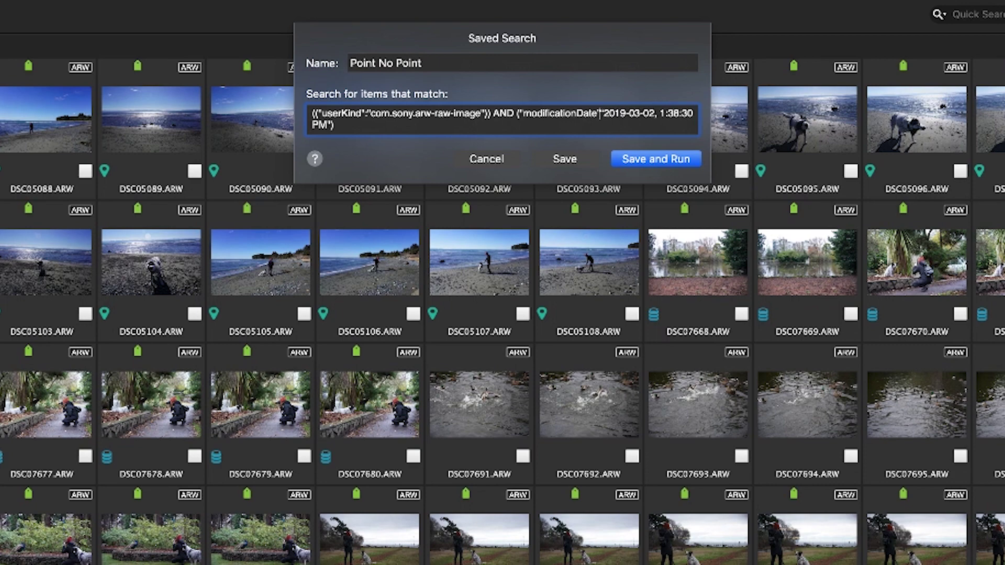
pyautogui.write('<')
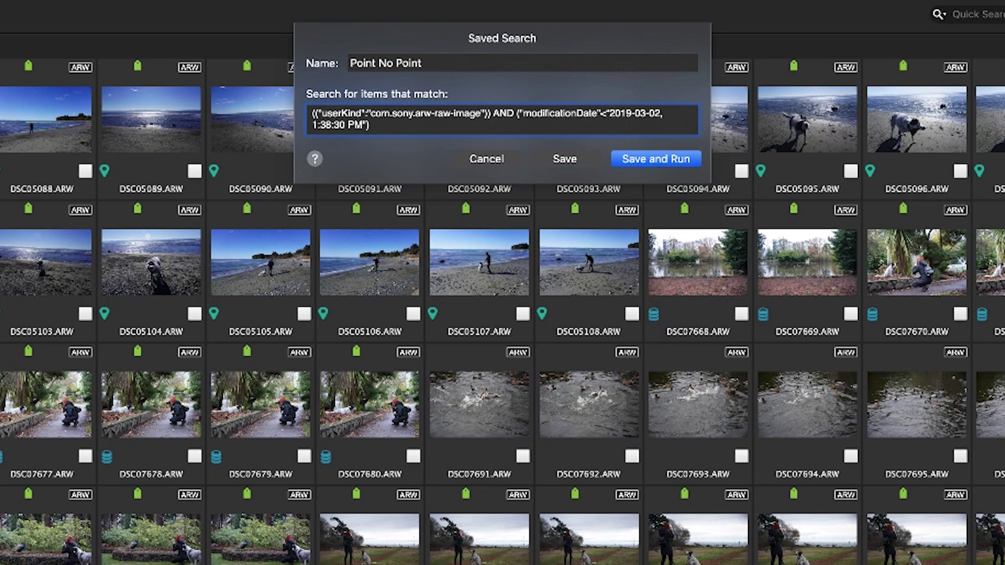
pyautogui.write('=')
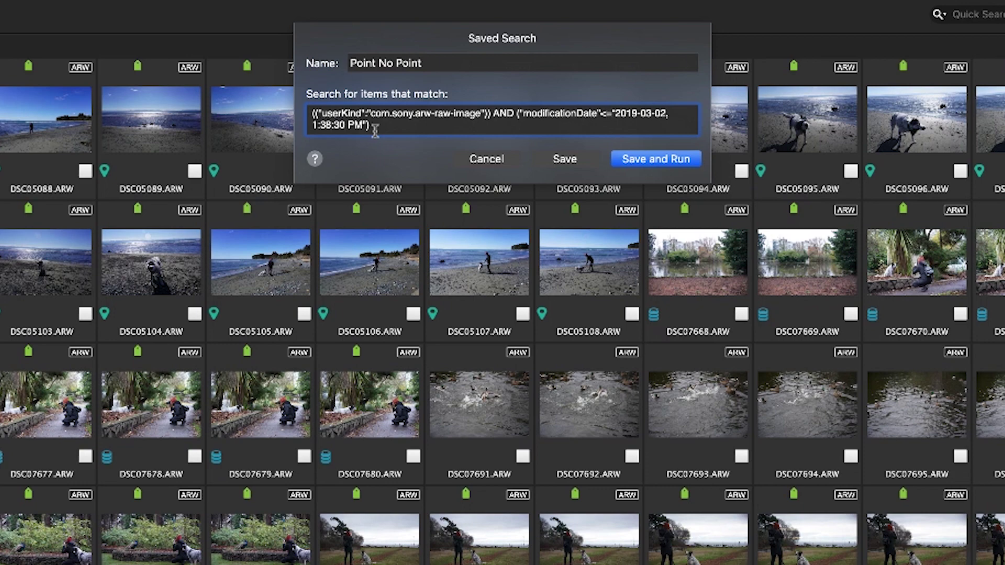
# Change the hour and minutes of the modification date criterion to 11:59.
pyautogui.click(315, 126)
pyautogui.write('1')
pyautogui.press('Right')
pyautogui.press('Right')
pyautogui.press('Right')
pyautogui.press('Right')
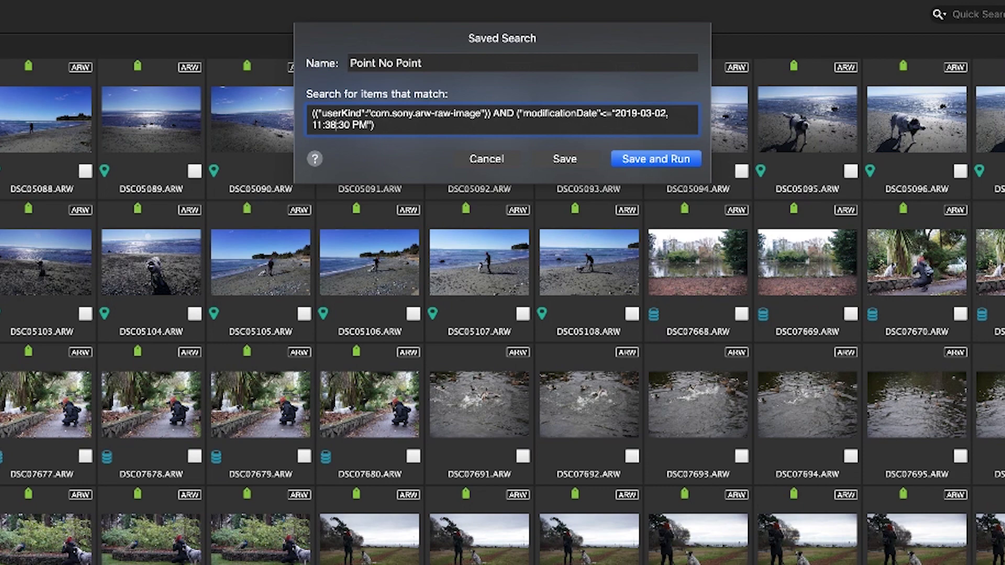
pyautogui.press('BackSpace')
pyautogui.press('BackSpace')
pyautogui.write('59')
# Set the seconds of the modification date criterion to 59, and save and run the search.
pyautogui.press('Right')
pyautogui.press('Right')
pyautogui.press('Right')
pyautogui.press('BackSpace')
pyautogui.press('BackSpace')
pyautogui.write('59')
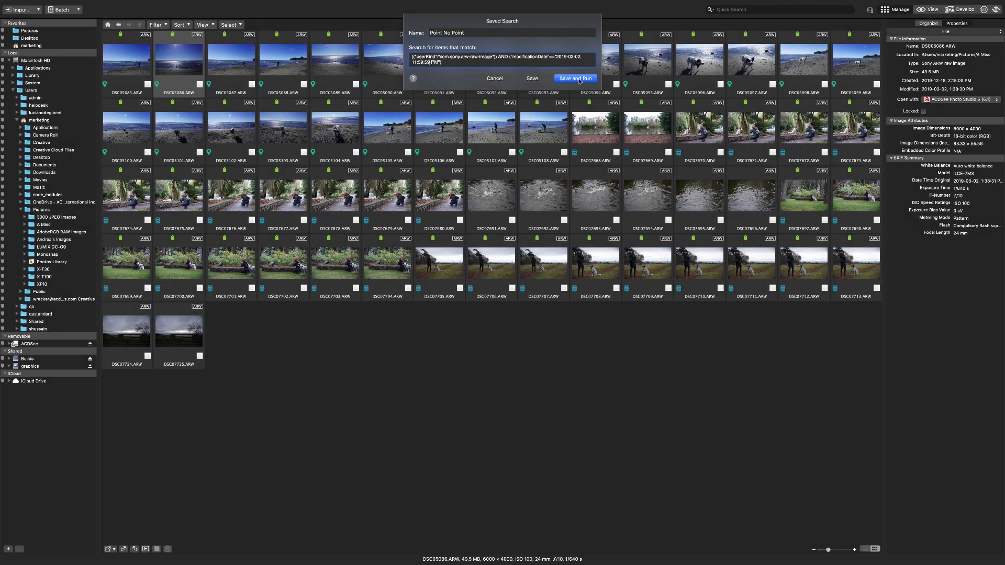
pyautogui.click(580, 80)
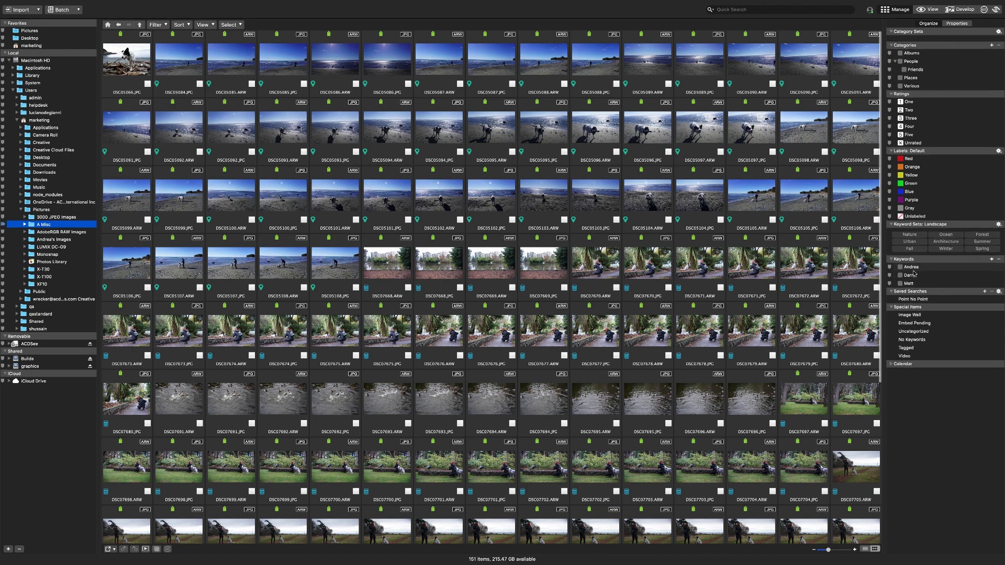
# Search by the second people keyword in the Keywords list and save the search as "Me &" plus that person's first name.
pyautogui.moveTo(914, 276); pyautogui.dragTo(752, 10)
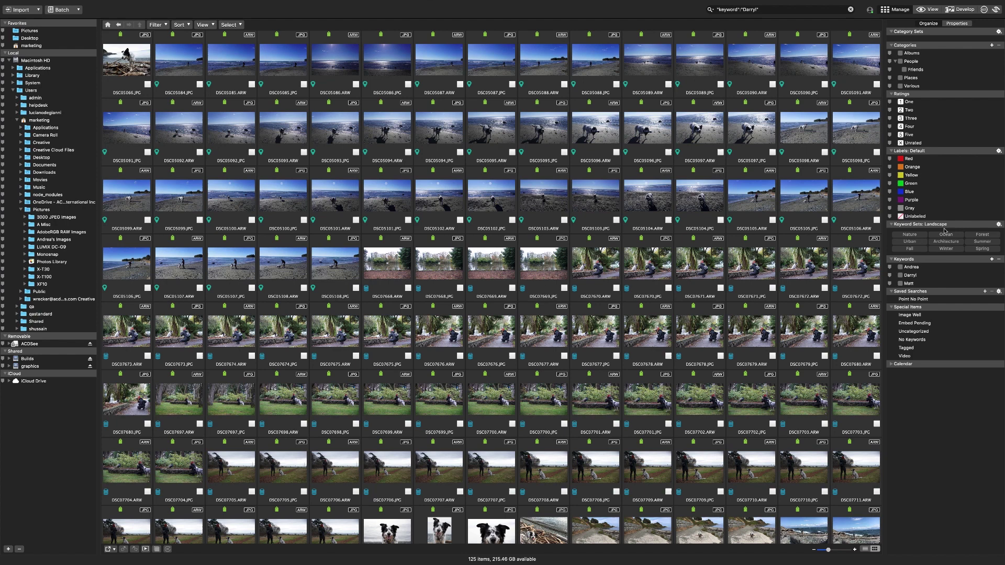
pyautogui.click(711, 10)
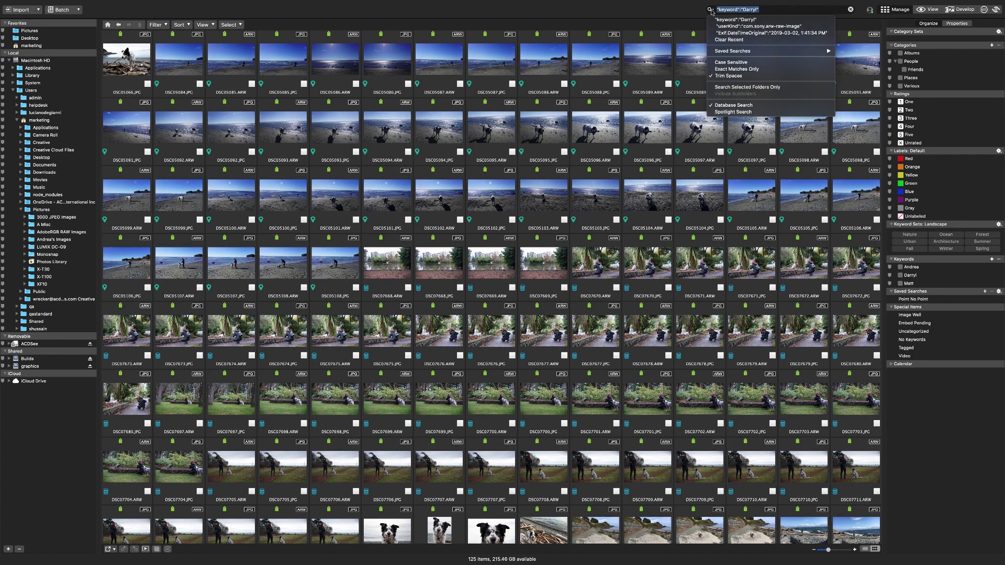
pyautogui.moveTo(806, 55)
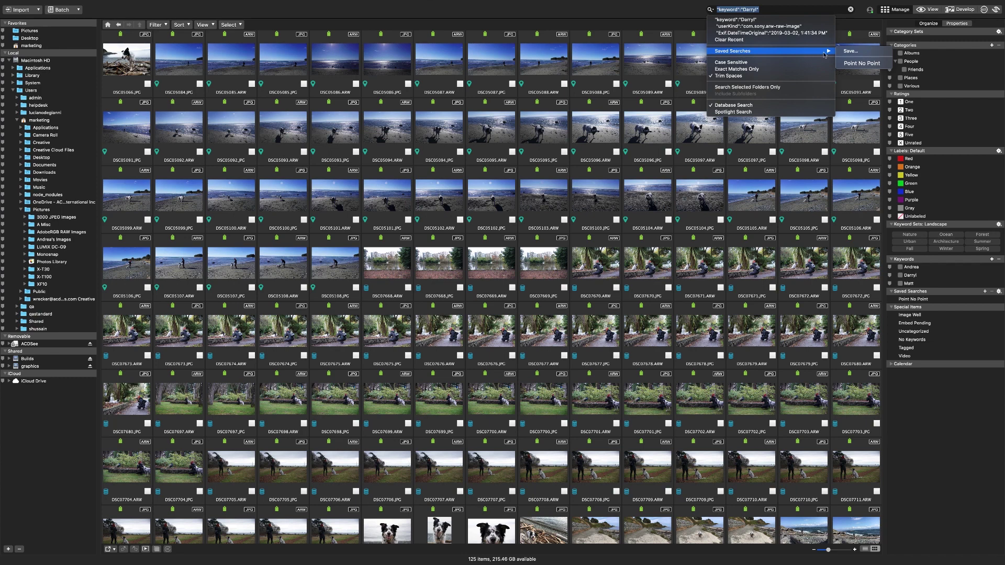
pyautogui.click(851, 51)
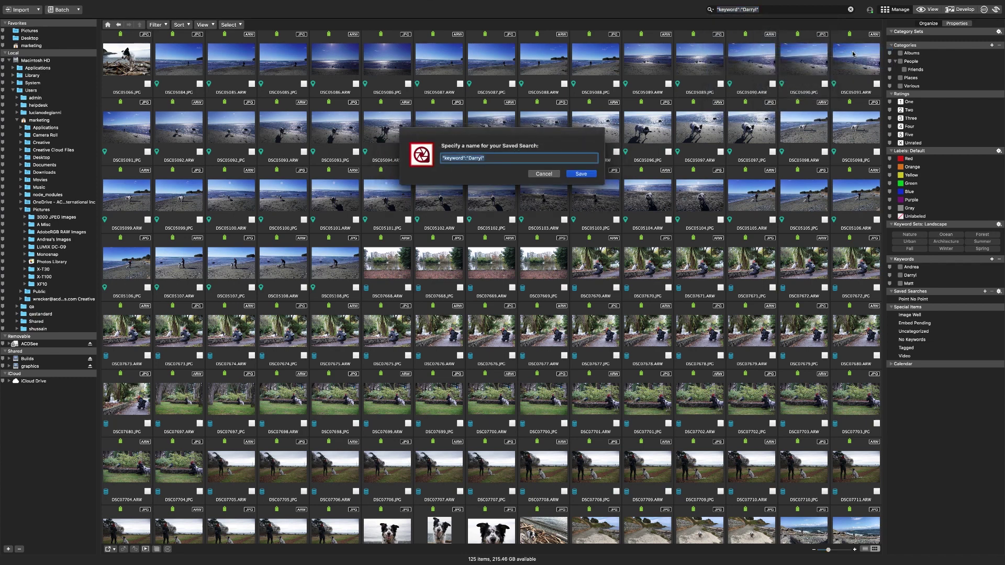
pyautogui.write('Me')
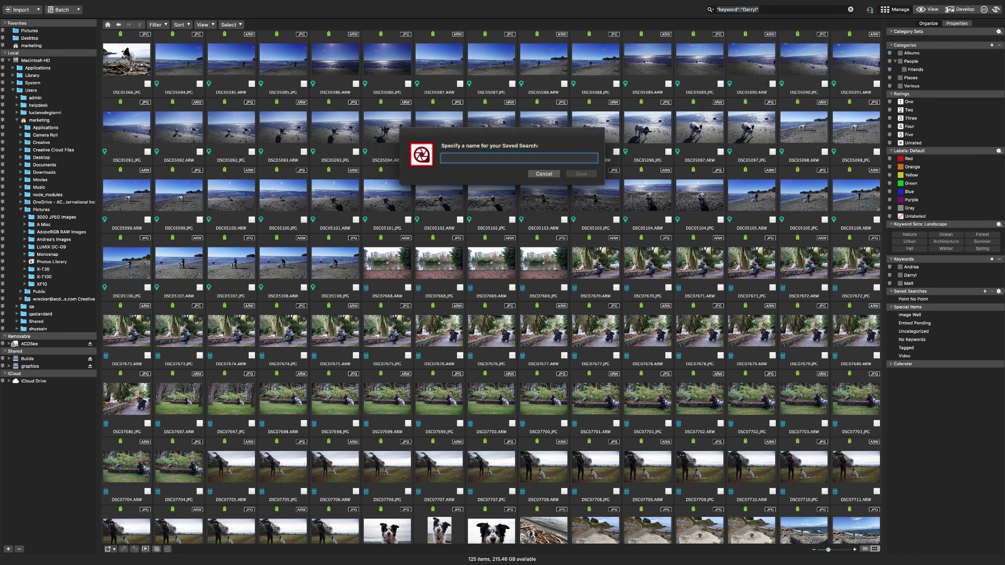
pyautogui.write(' & Darryl')
pyautogui.click(581, 174)
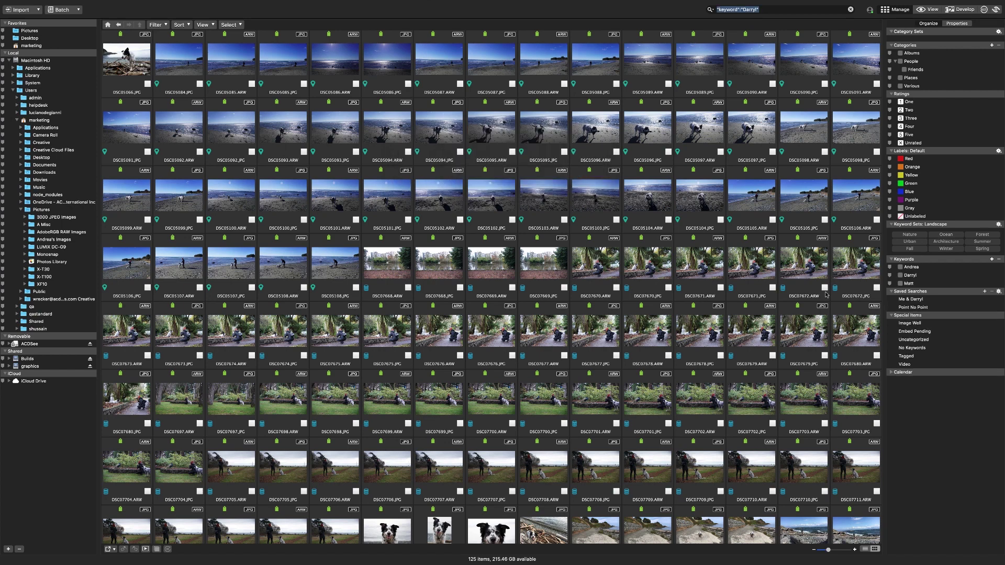
# Edit the new "Me &" saved search and add the first people keyword before the existing criterion, joined with OR.
pyautogui.click(927, 300)
pyautogui.rightClick(933, 300)
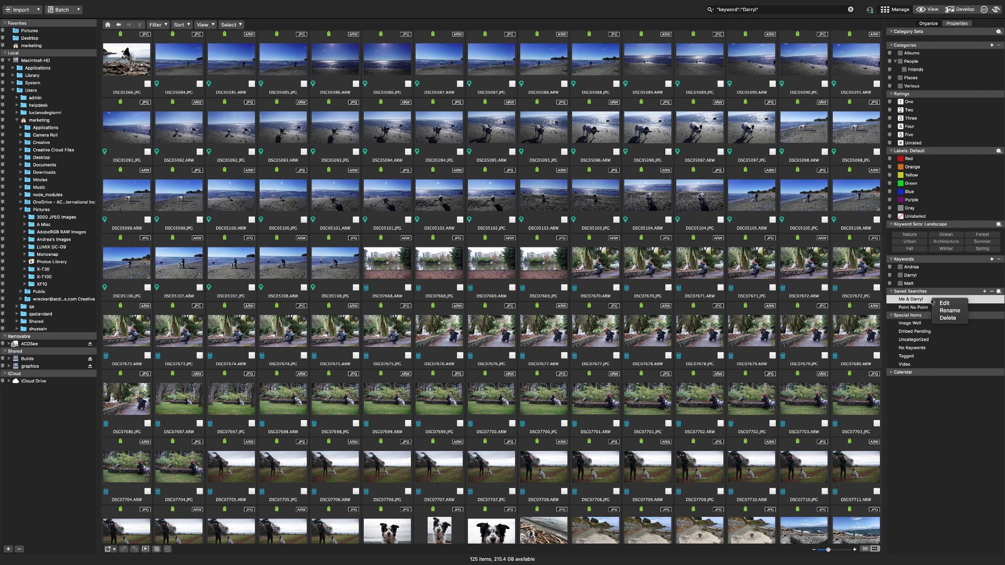
pyautogui.click(942, 303)
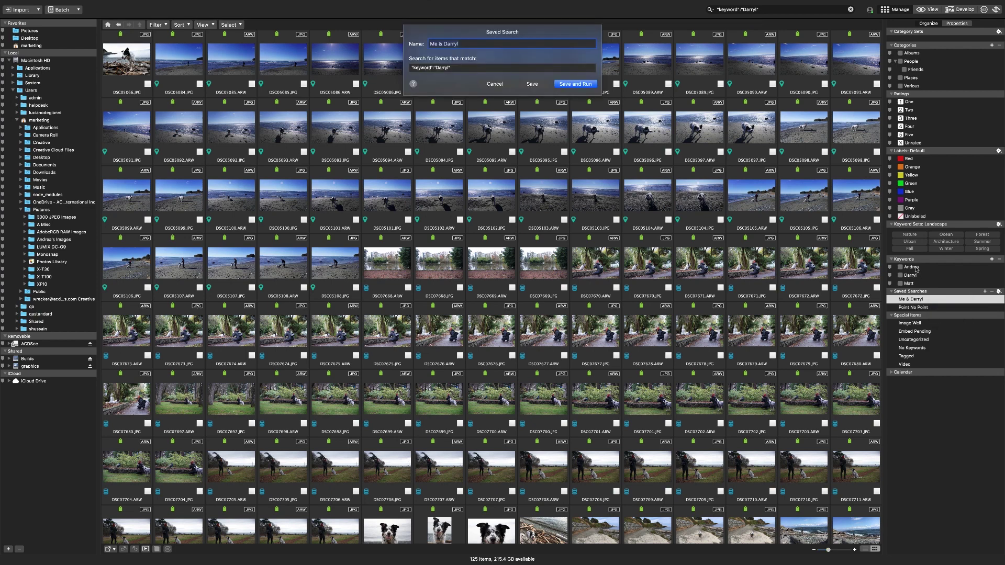
pyautogui.click(510, 68)
pyautogui.write('"keyword":"Andrea" OR')
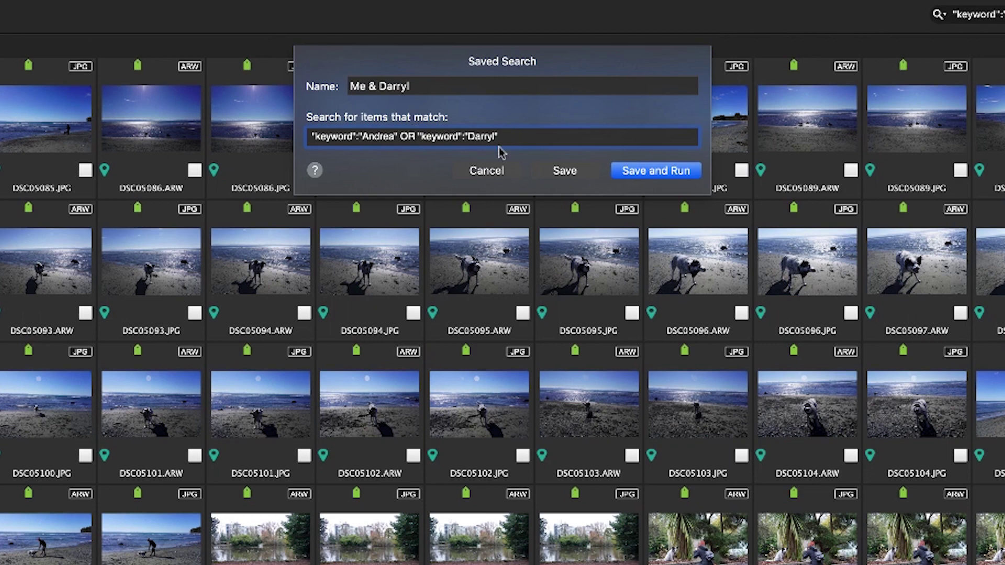
# Replace the OR operator between the two keyword criteria with AND.
pyautogui.press('BackSpace')
pyautogui.press('BackSpace')
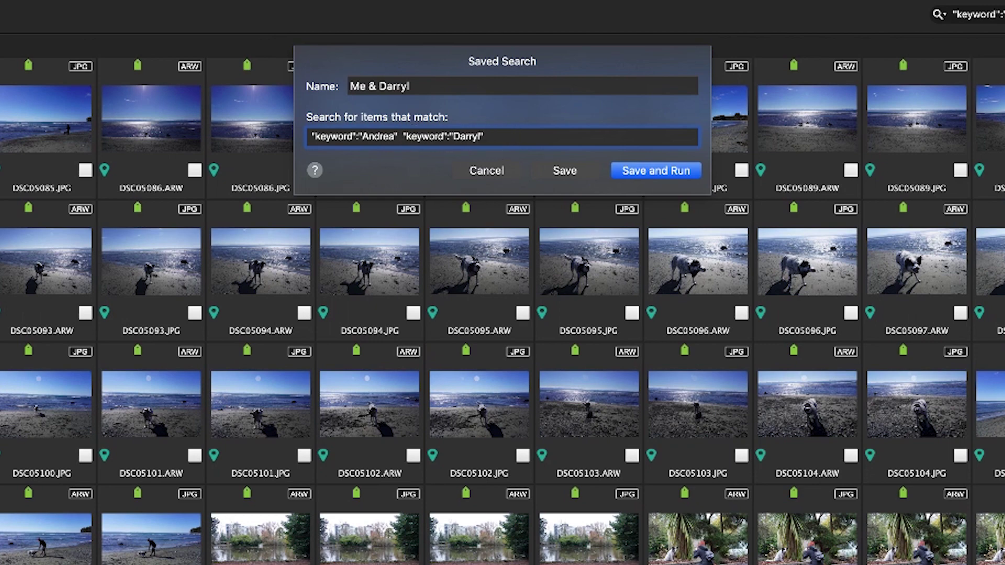
pyautogui.write('AND')
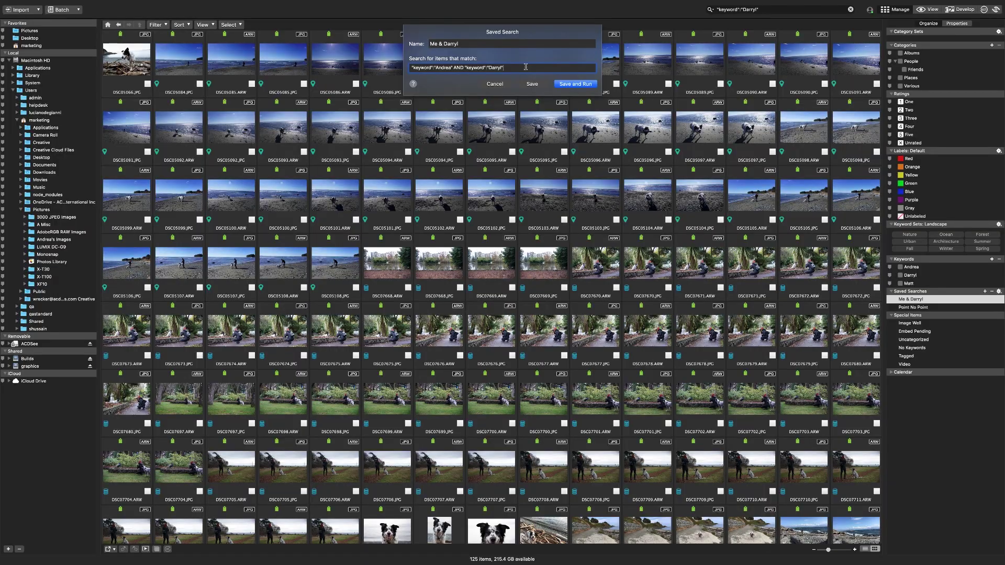
# Add the third people keyword from the Keywords list to the criteria and remove the operator that follows it.
pyautogui.moveTo(905, 284); pyautogui.dragTo(547, 67)
pyautogui.click(454, 68)
pyautogui.press('BackSpace')
pyautogui.press('BackSpace')
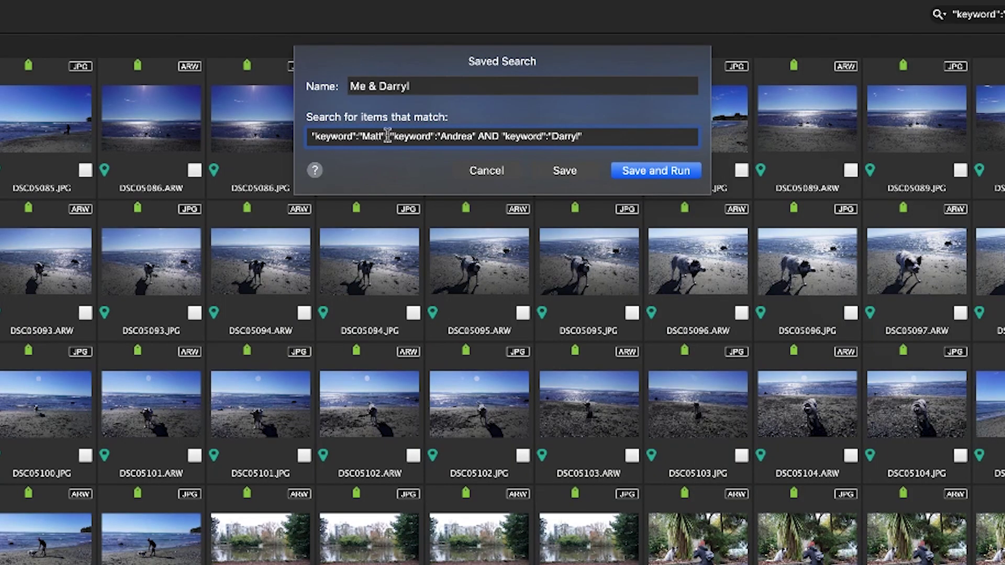
# Move the third person's keyword criterion from the start to the end of the criteria after a NOT operator, and save and run the search.
pyautogui.moveTo(447, 68); pyautogui.dragTo(412, 68)
pyautogui.press('cmd+c')
pyautogui.press('BackSpace')
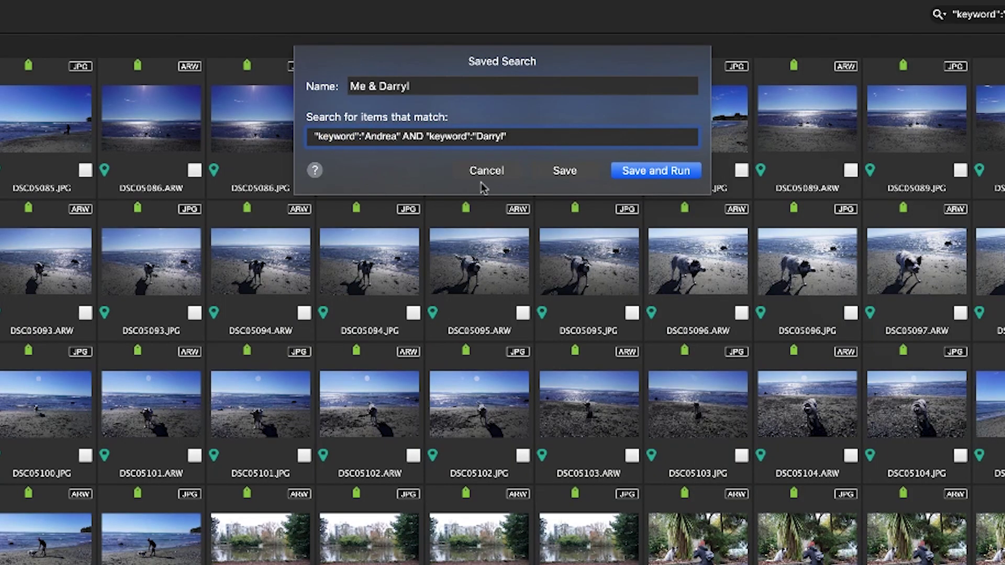
pyautogui.press('Delete')
pyautogui.click(512, 135)
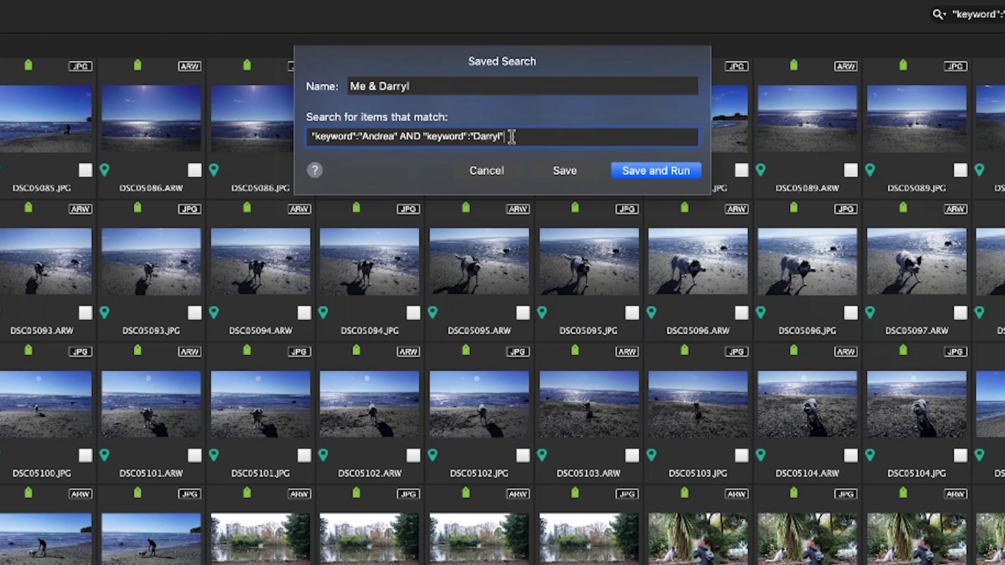
pyautogui.write('NOT')
pyautogui.press('cmd+v')
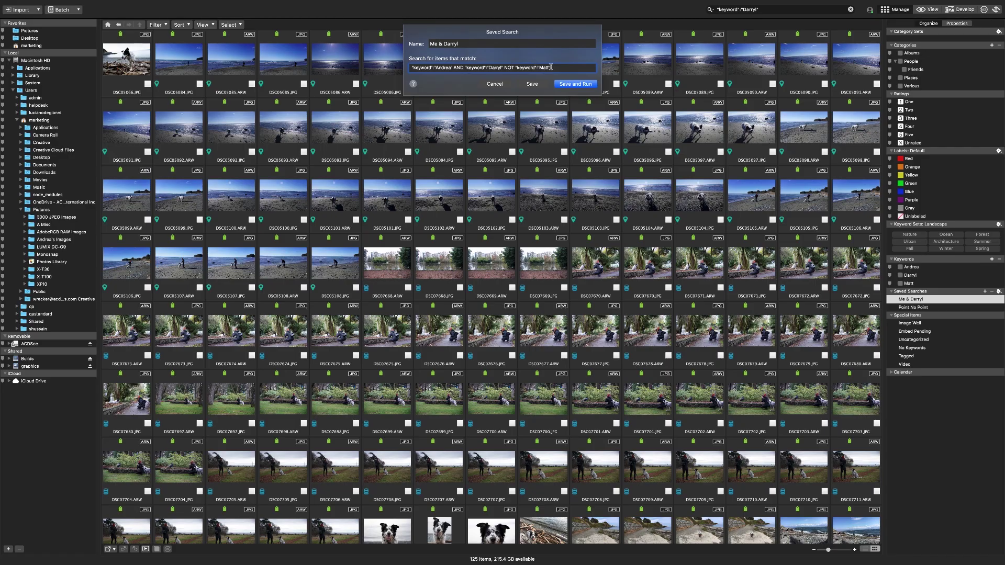
pyautogui.click(579, 84)
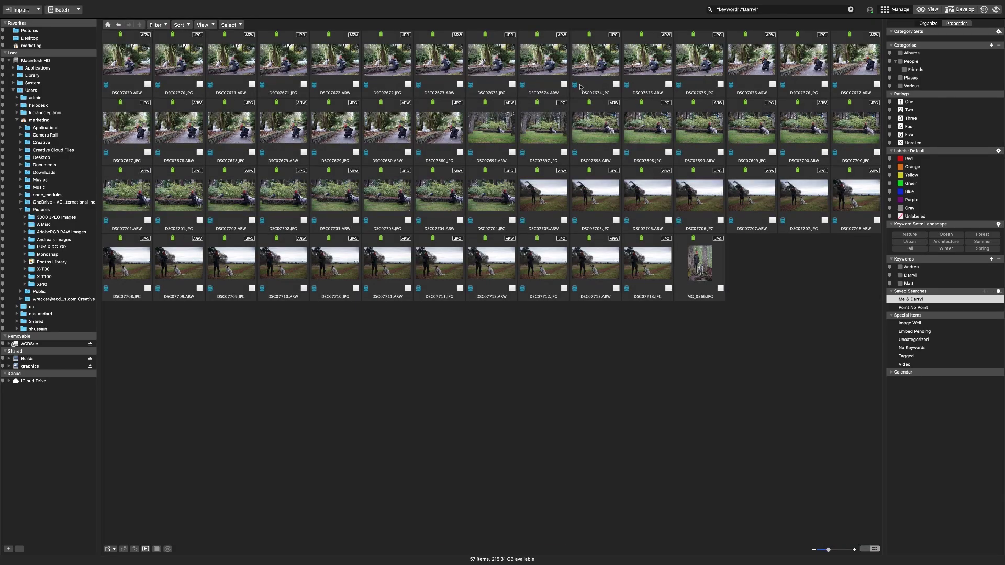